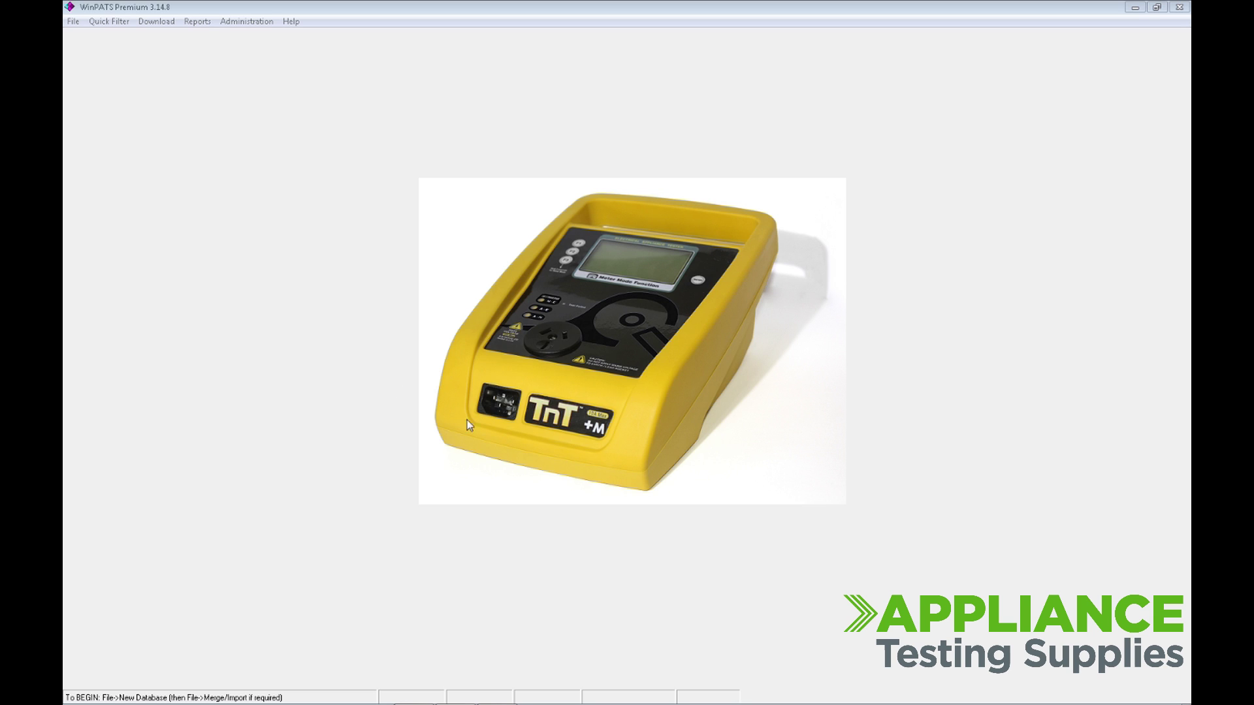
- Show the File menu's database commands in WinPATS Premium
click(74, 20)
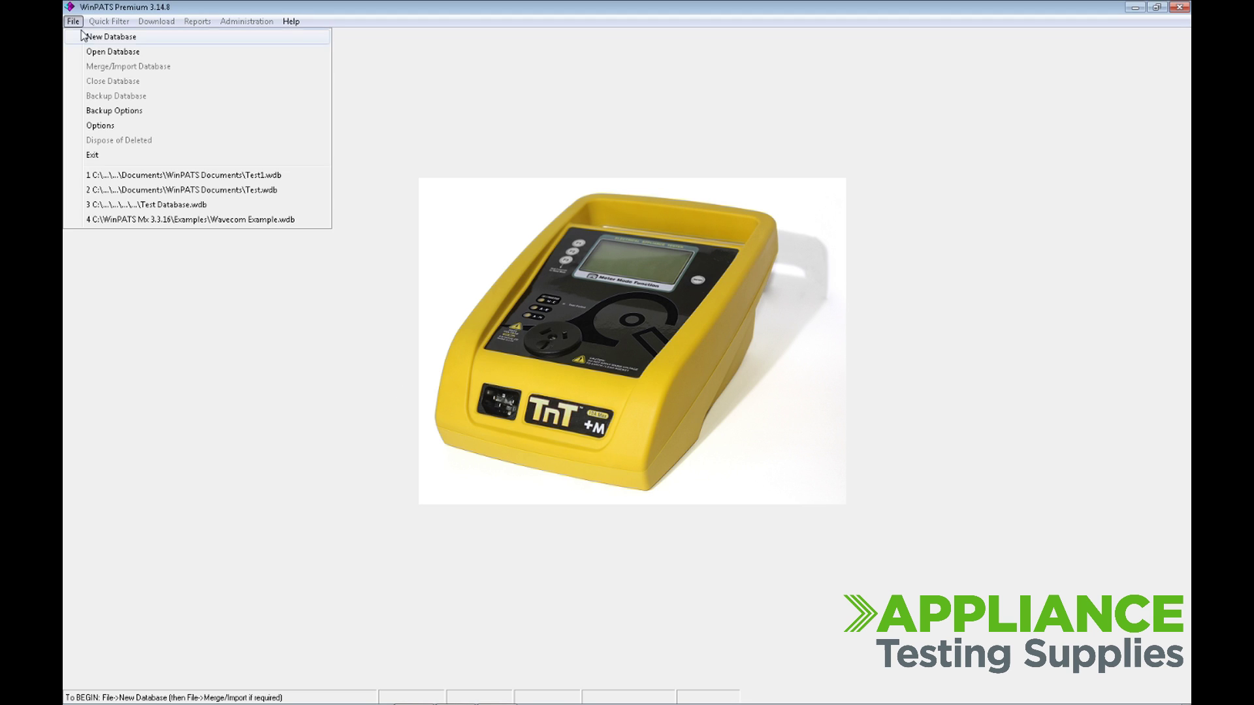
- Open the Test1.wdb database and confirm the login to show its 20 equipment items
click(89, 53)
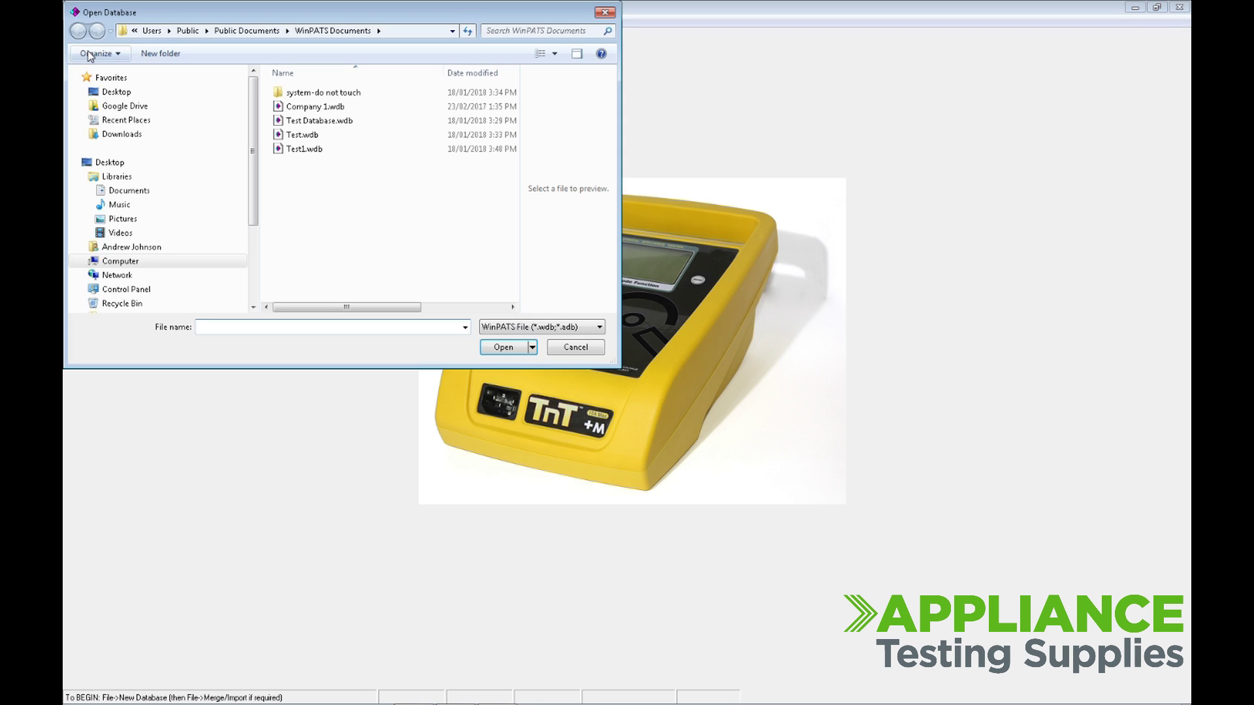
click(292, 151)
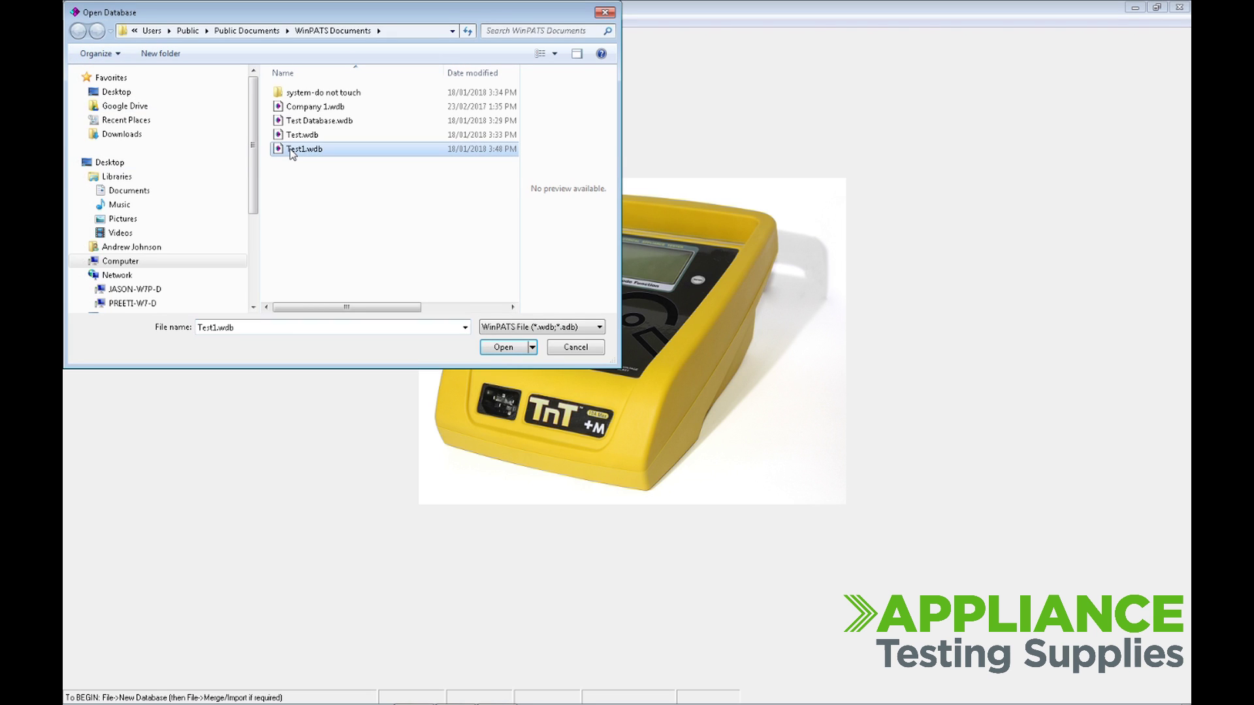
click(503, 347)
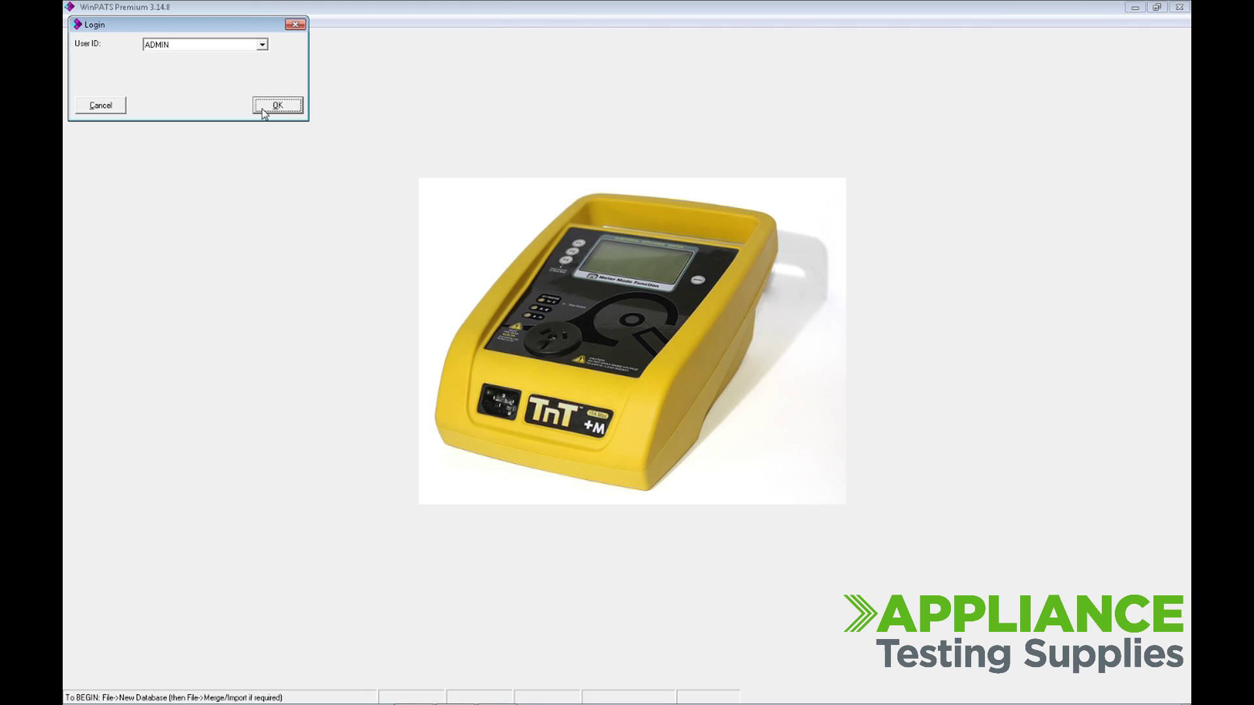
click(262, 109)
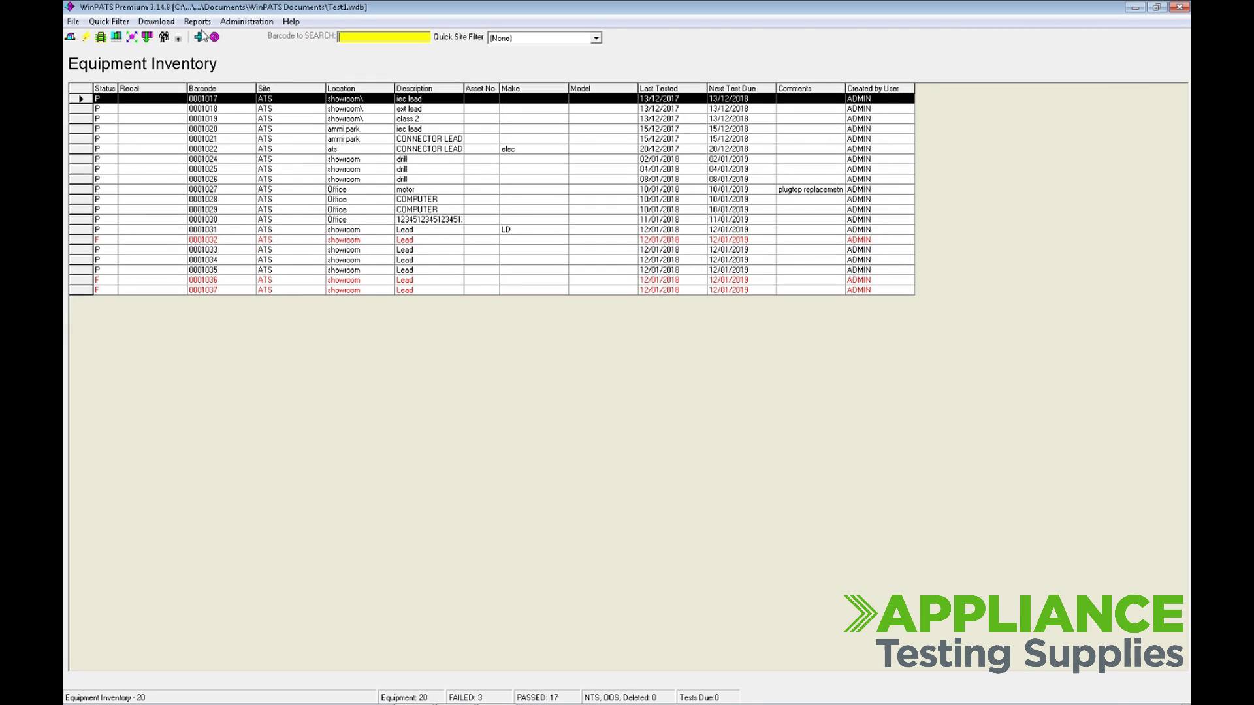
- Start TnT Communications on the Upload Equipment to TNT tab and check tester space
click(157, 21)
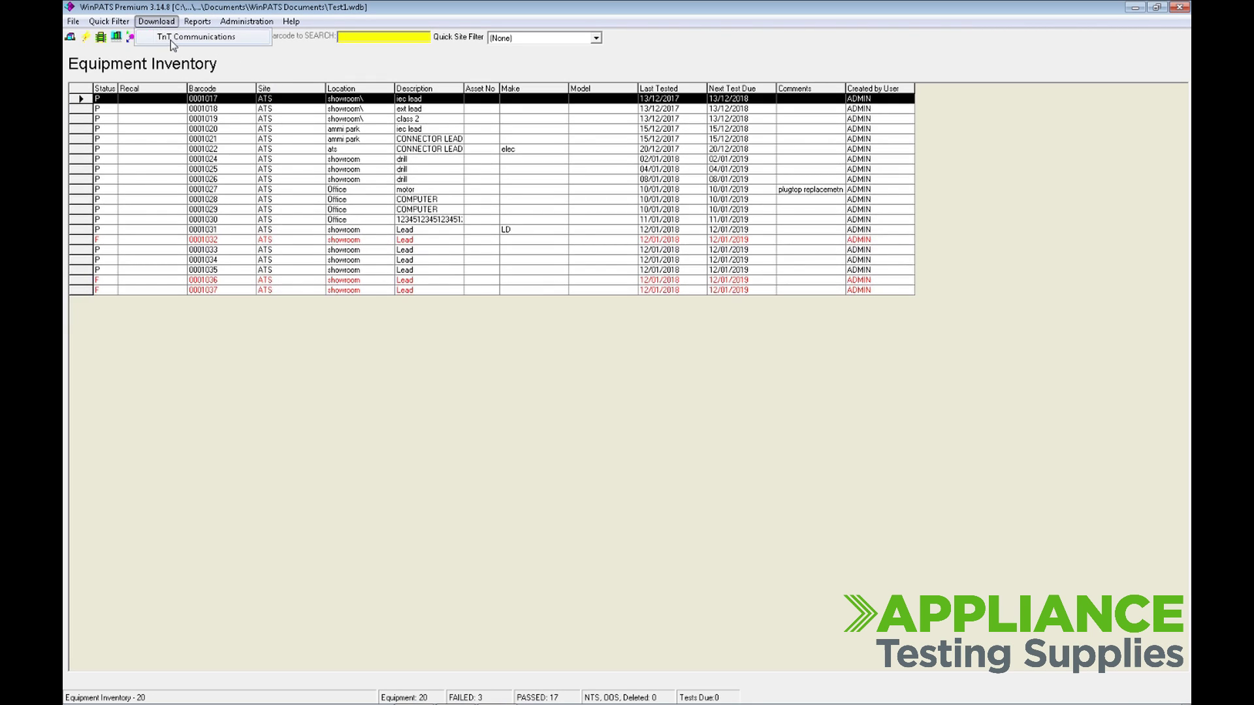
click(173, 40)
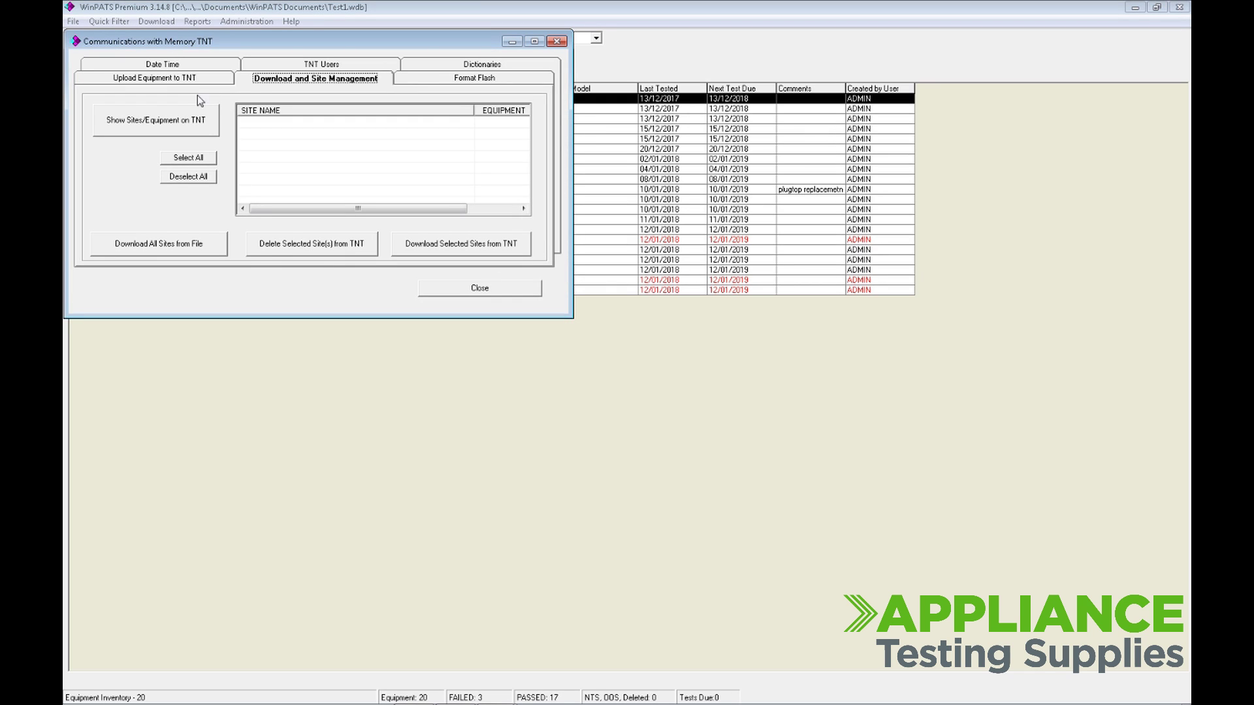
click(136, 80)
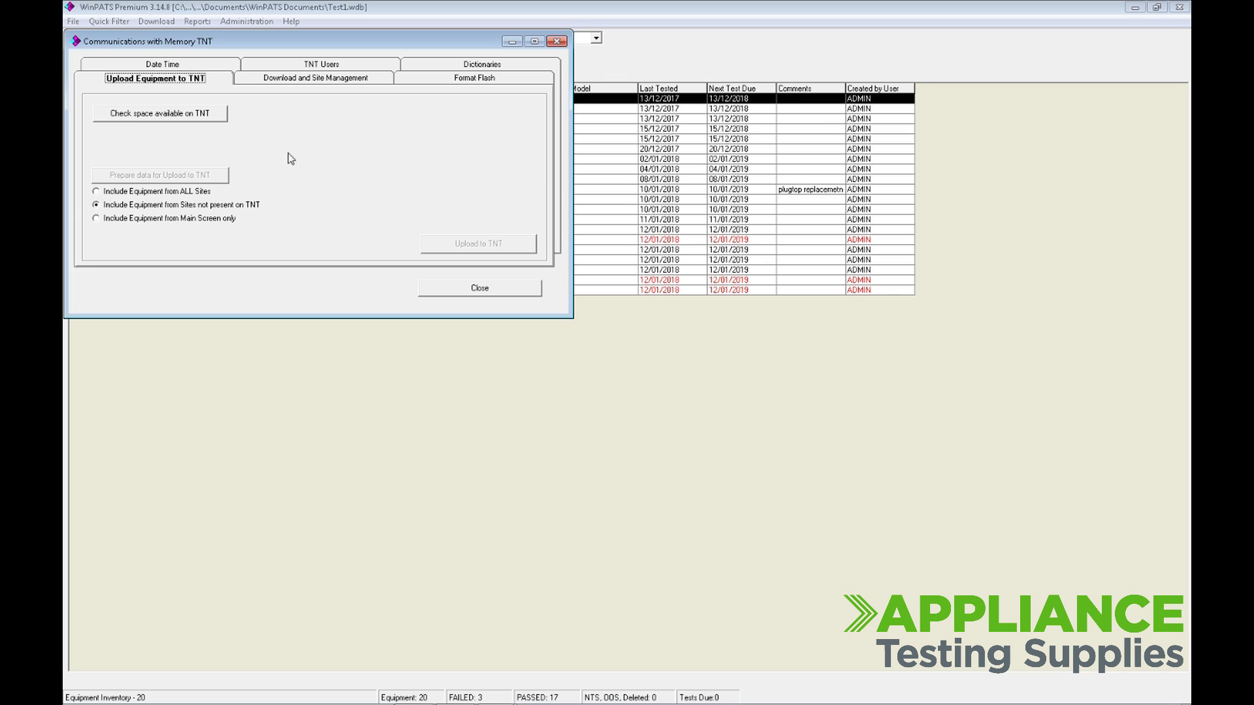
click(118, 115)
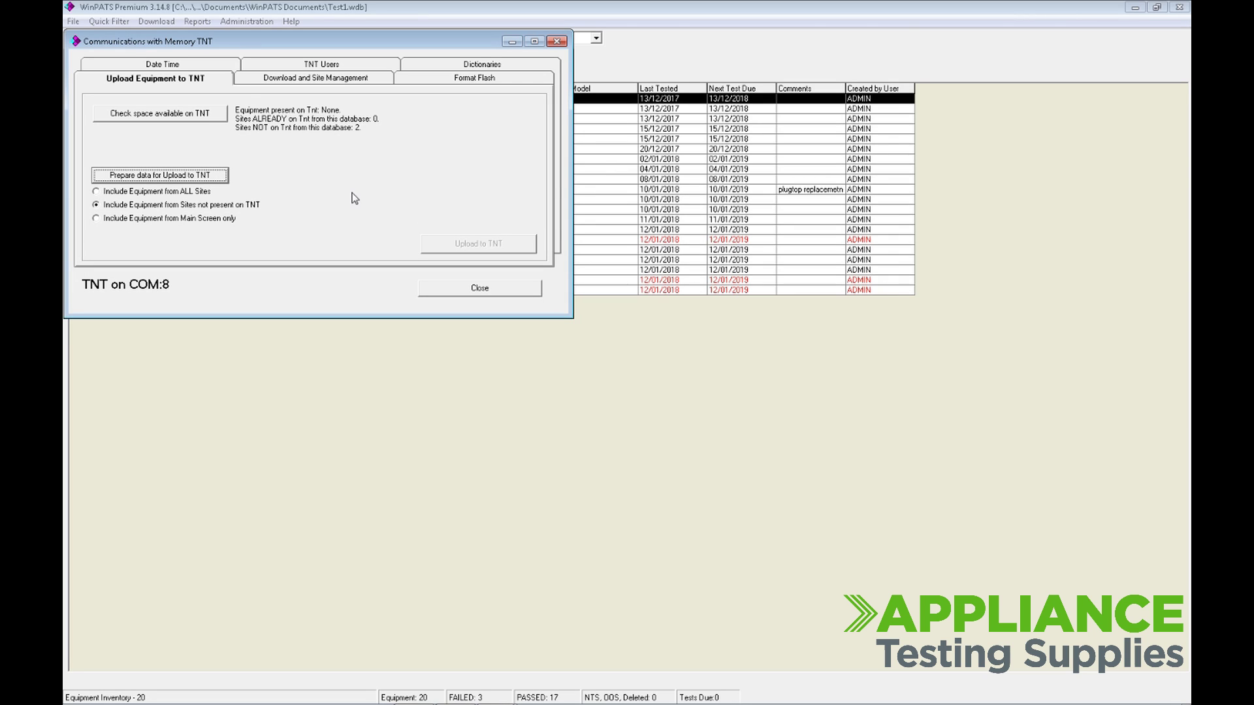
- Include equipment from ALL sites and prepare the 20 items in 2 sites for upload
click(96, 192)
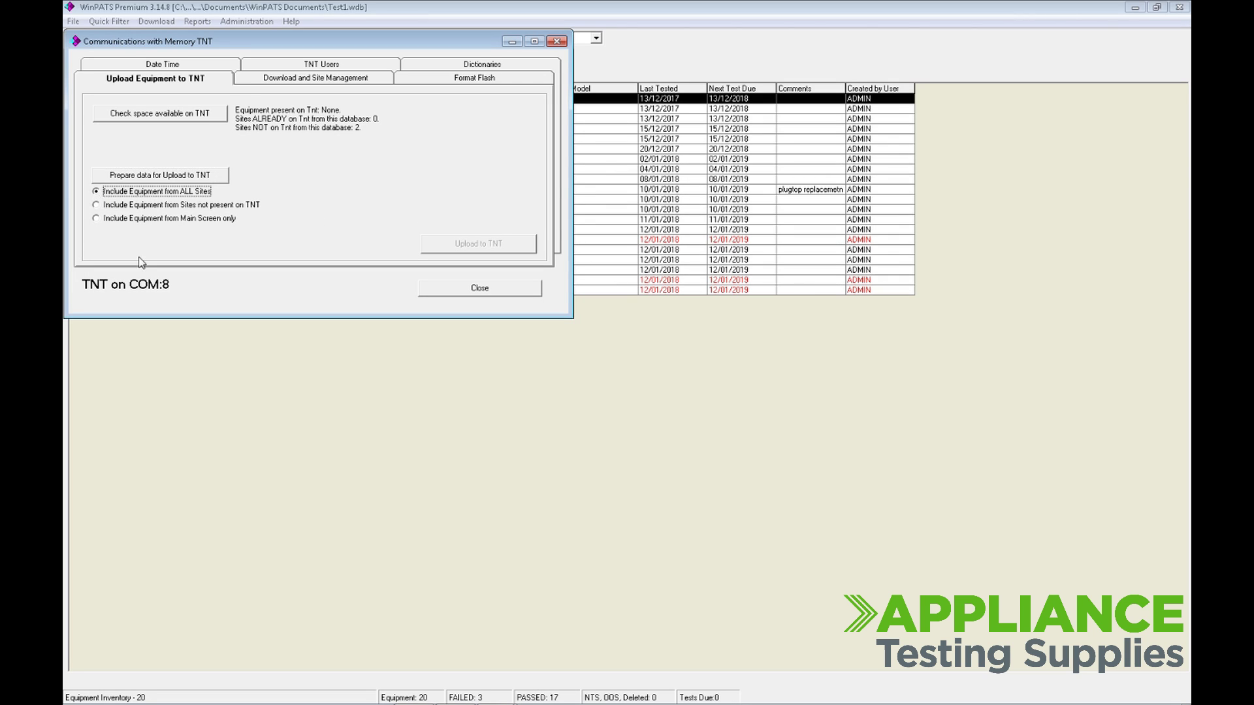
click(147, 206)
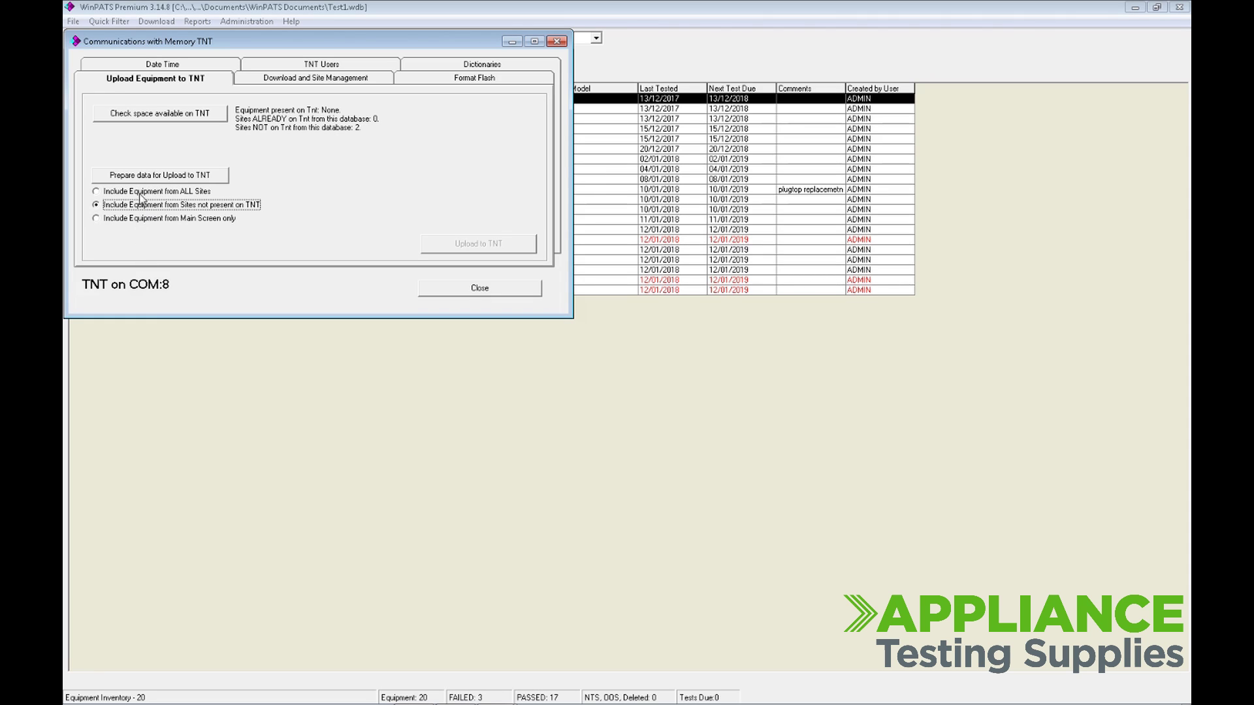
click(141, 195)
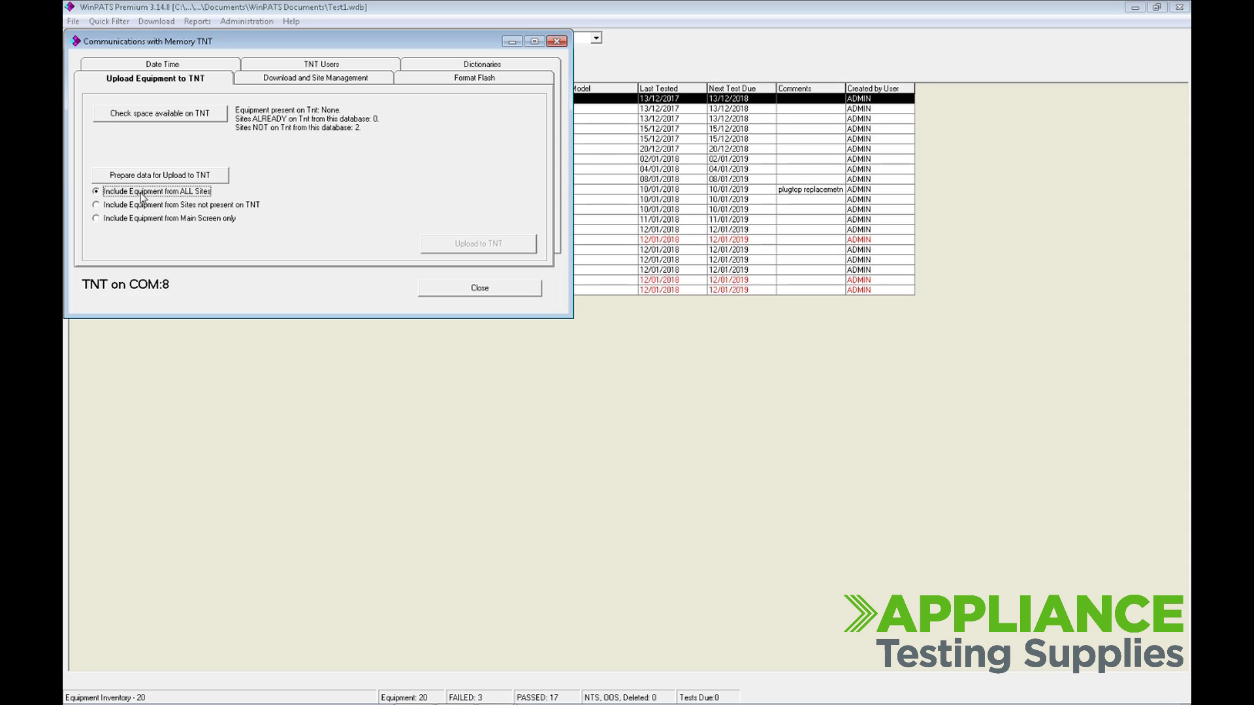
click(142, 179)
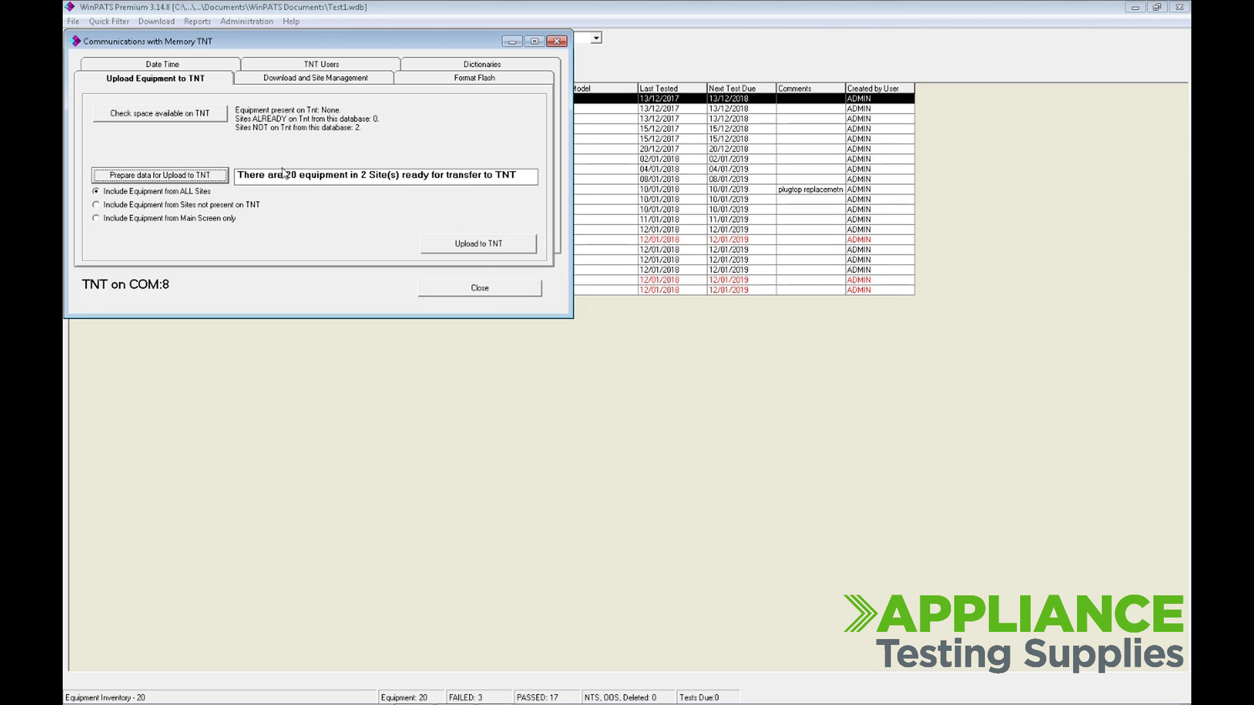
- Upload the prepared 20 equipment items to the TnT tester, then close communications
click(492, 252)
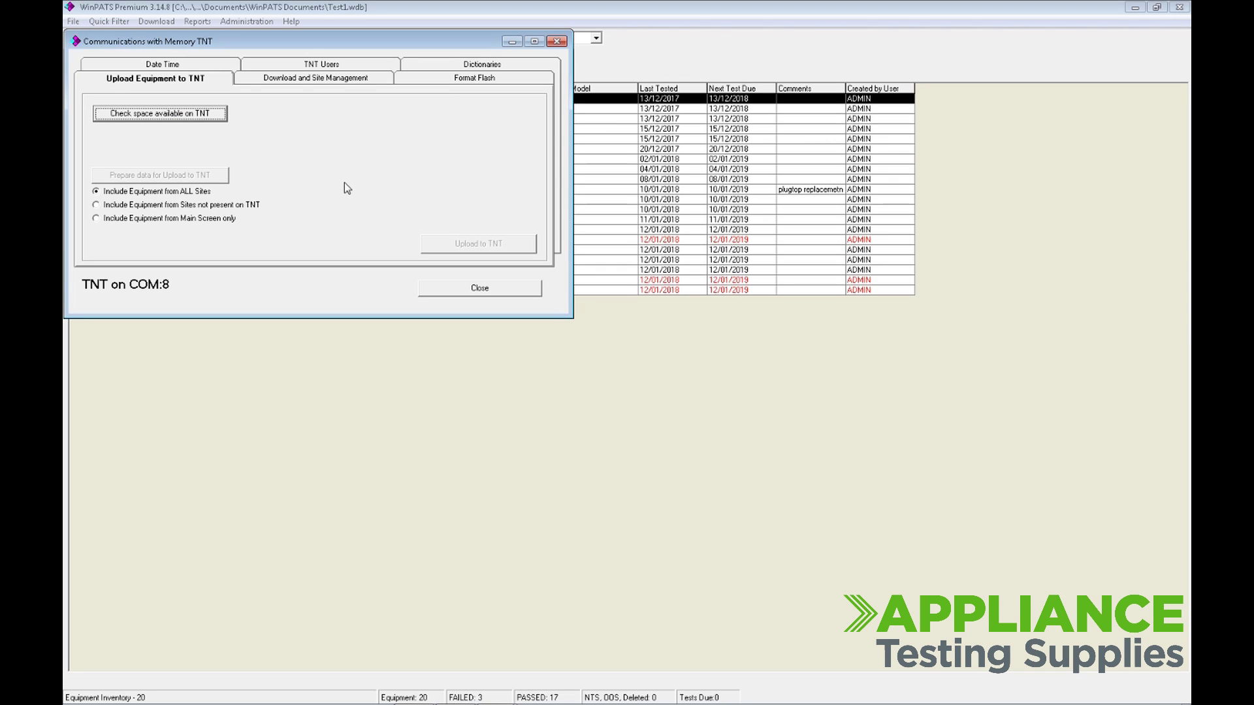
click(449, 292)
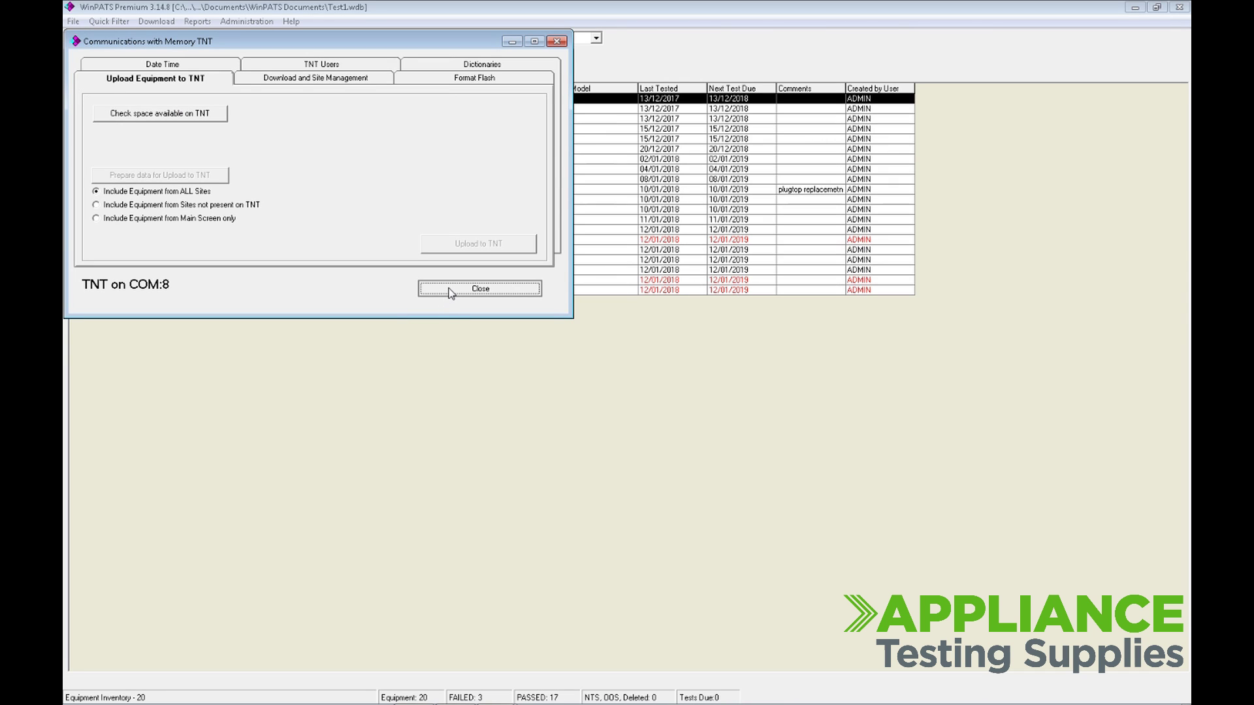